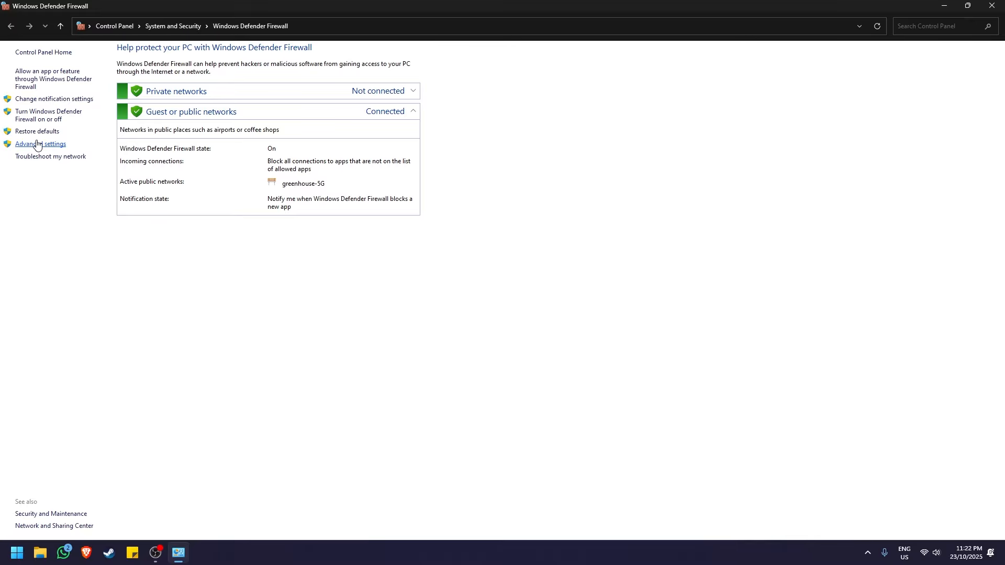
Open the firewall's advanced settings in a maximized window and show the Outbound Rules
left_click(36, 144)
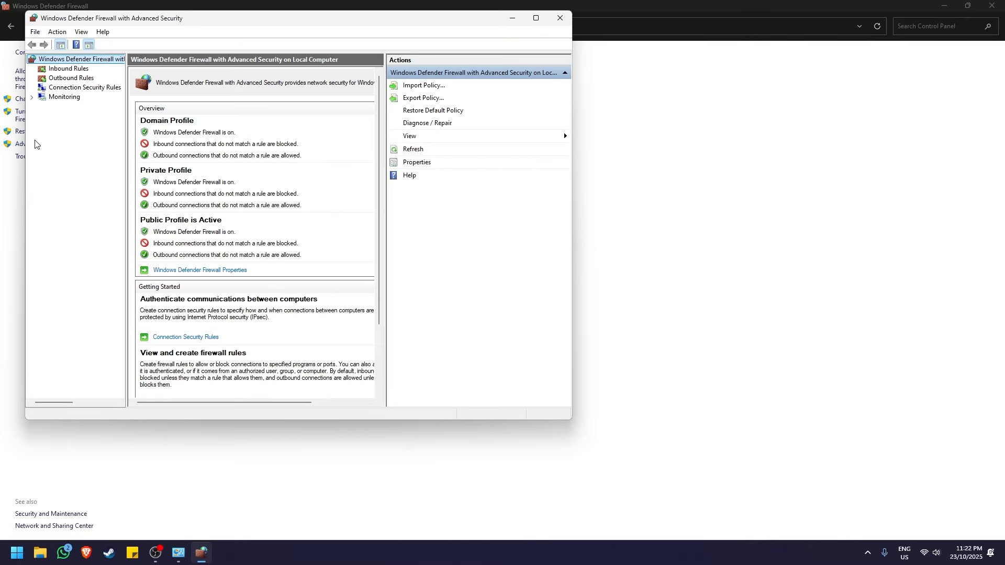
left_click_drag(187, 21, 369, 94)
left_click(718, 91)
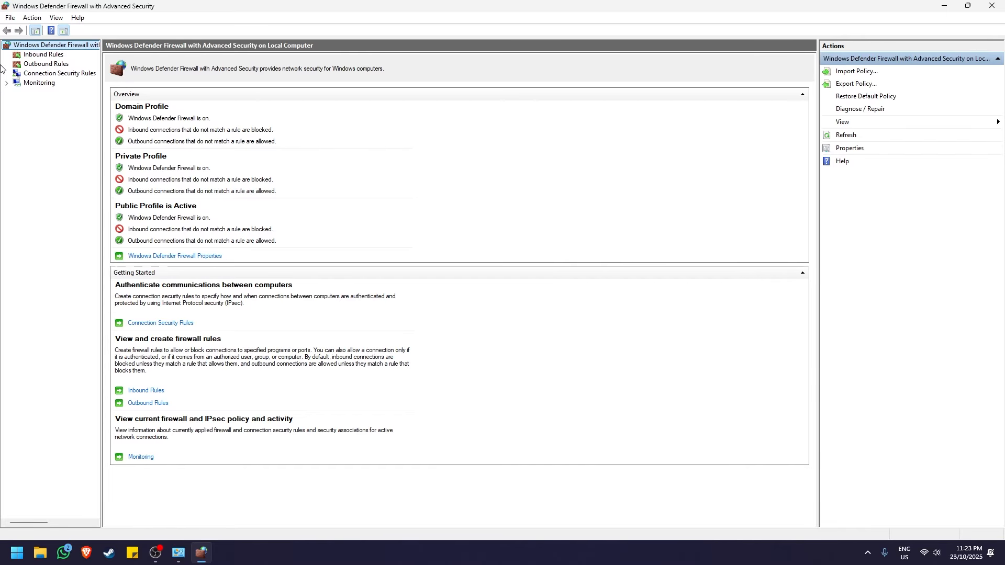
left_click(47, 65)
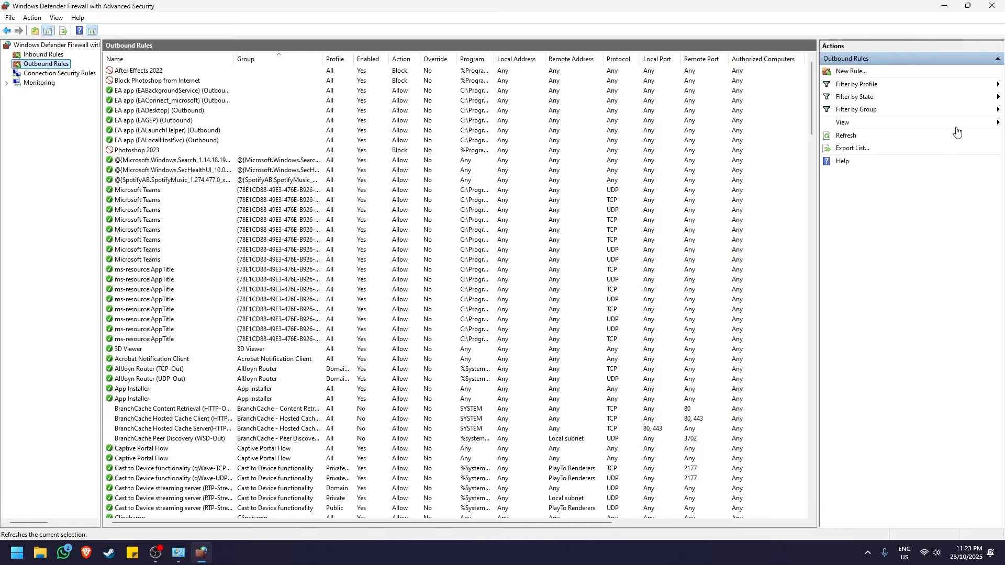
Start a new outbound rule with Program as the rule type
left_click(848, 73)
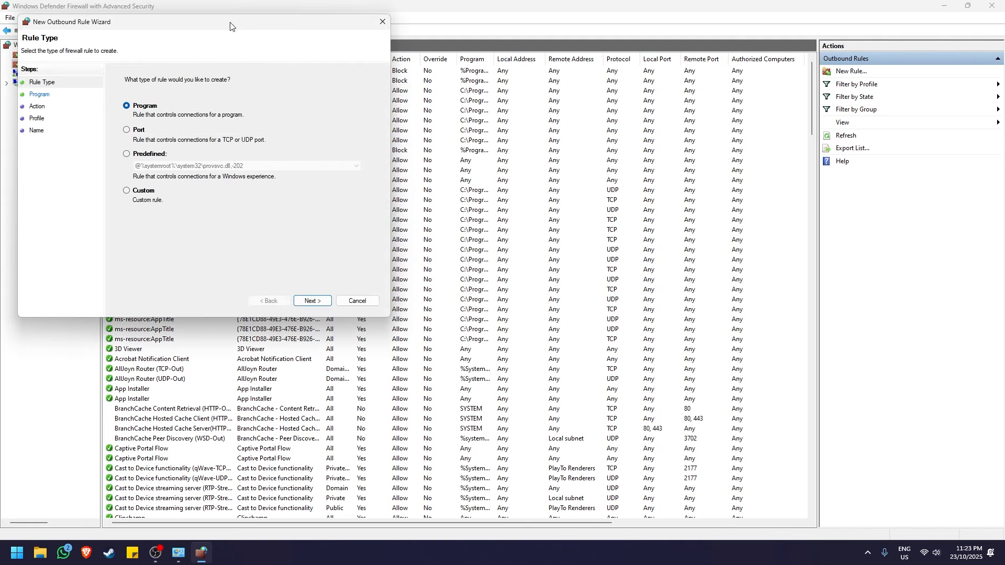
left_click_drag(230, 27, 452, 118)
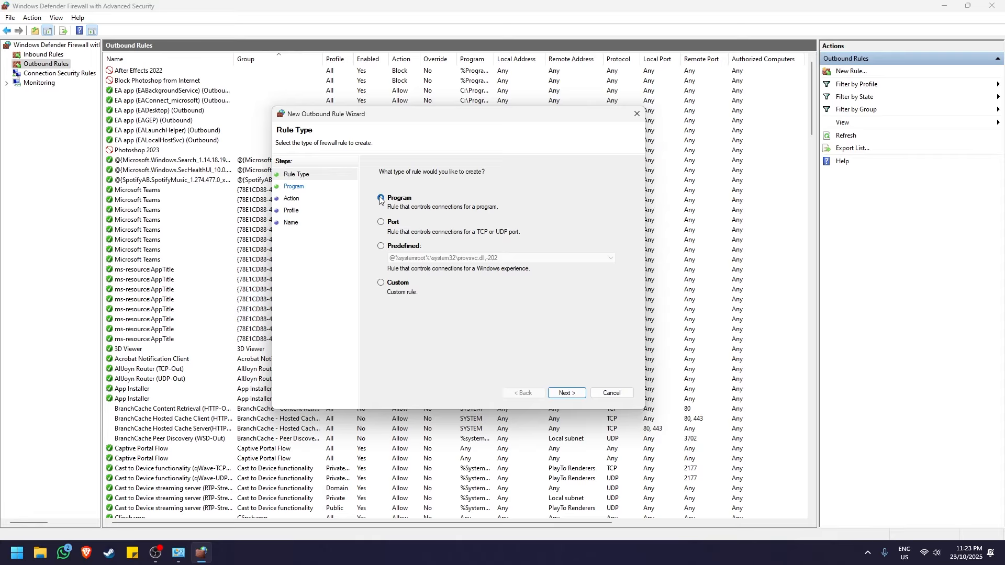
left_click(565, 395)
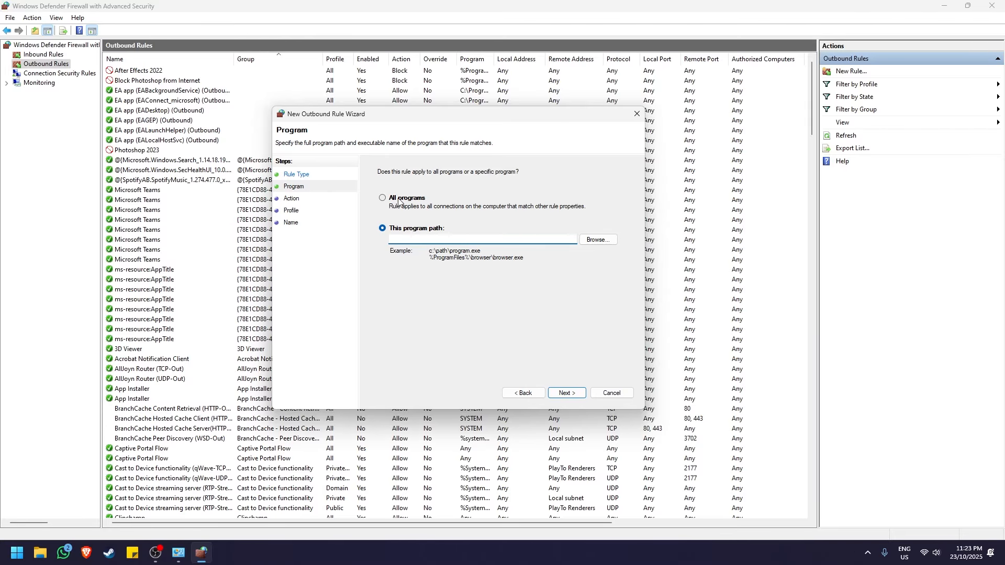
Apply the rule to a specific program path and browse to the Adobe folder in C:\Program Files
left_click(384, 230)
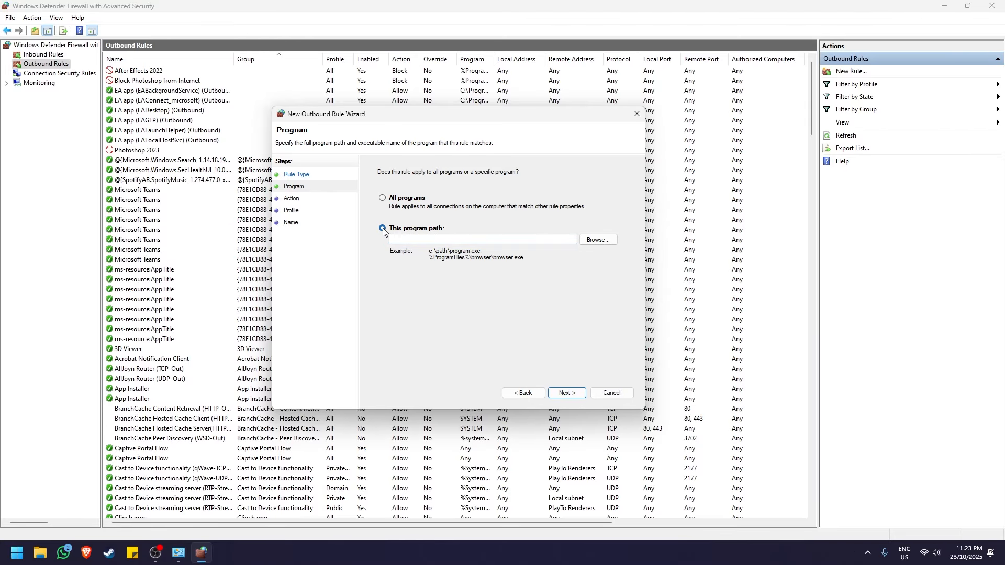
left_click(587, 242)
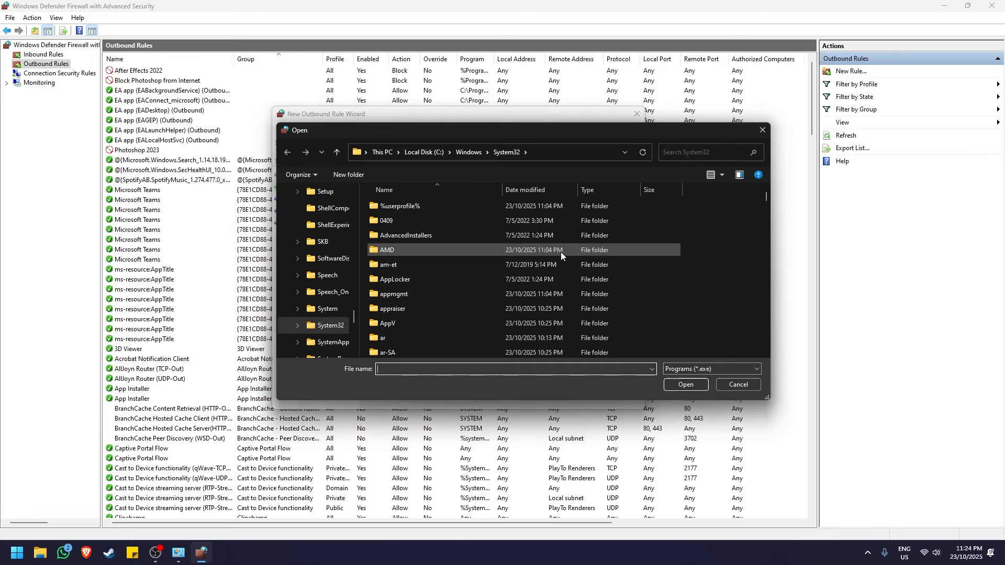
left_click(390, 152)
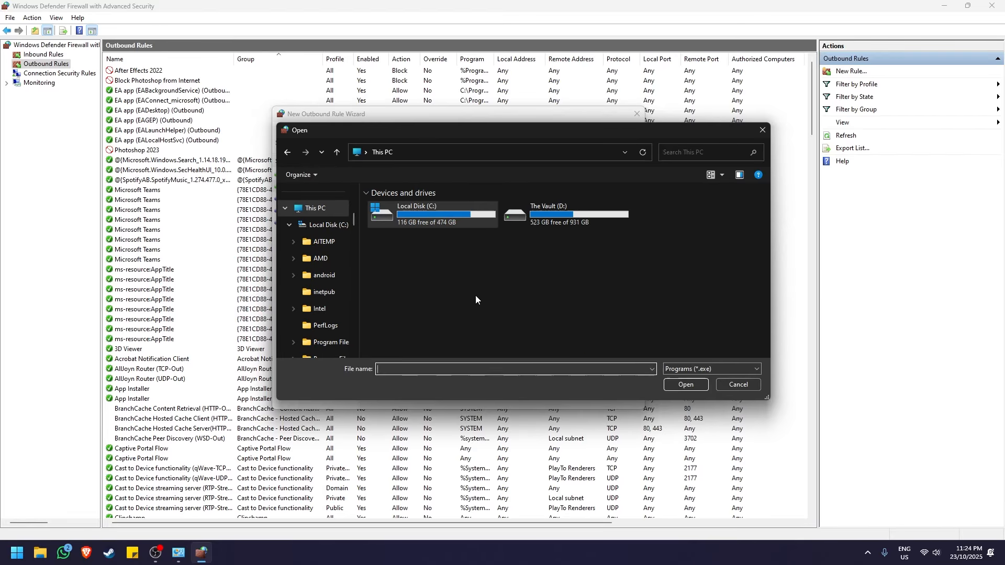
double_click(424, 214)
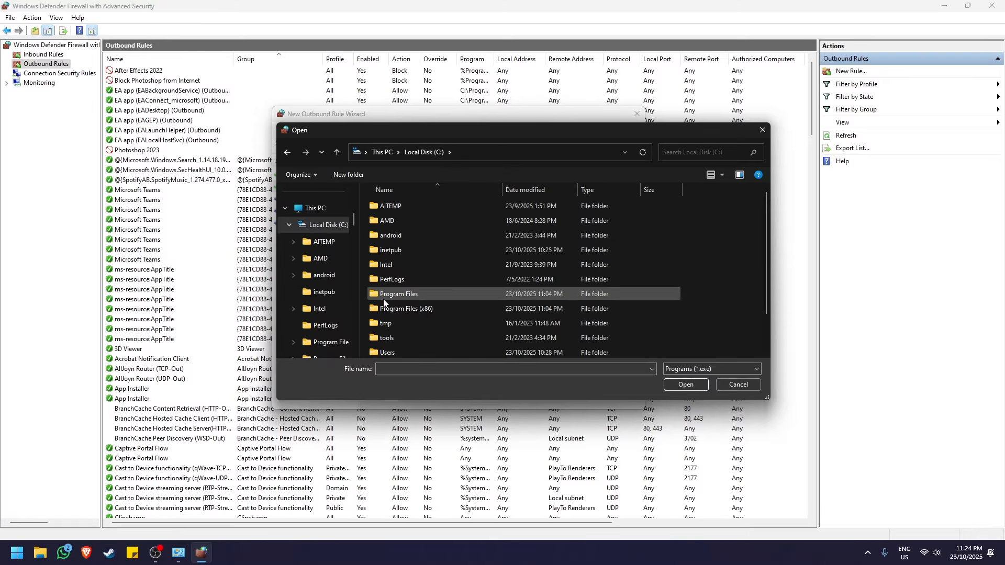
left_click(417, 294)
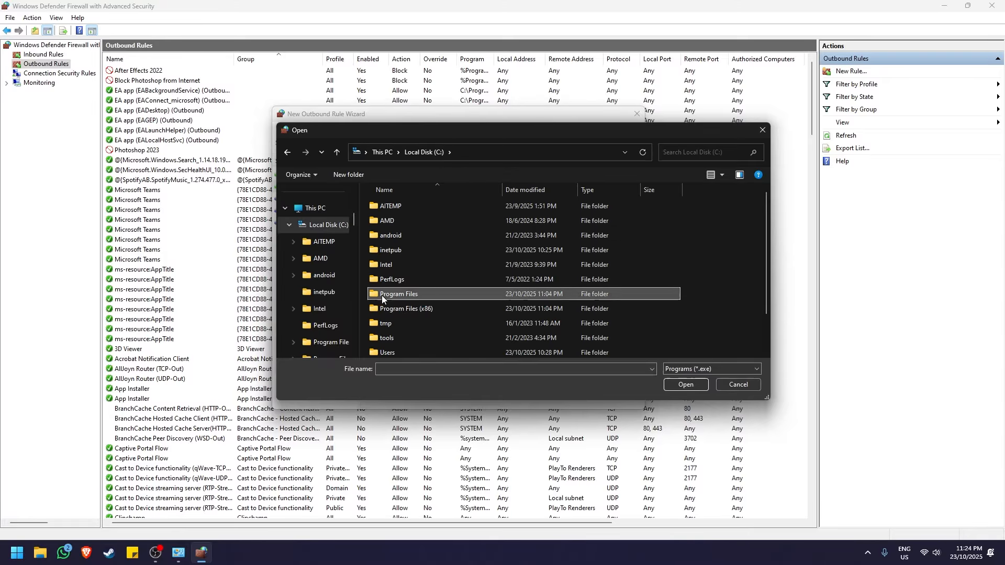
left_click(386, 309)
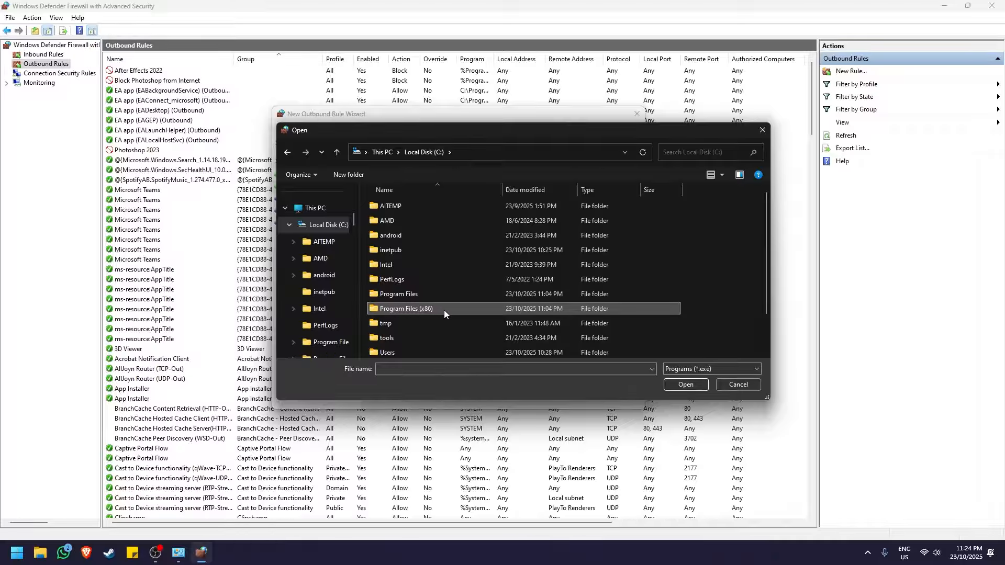
left_click(374, 296)
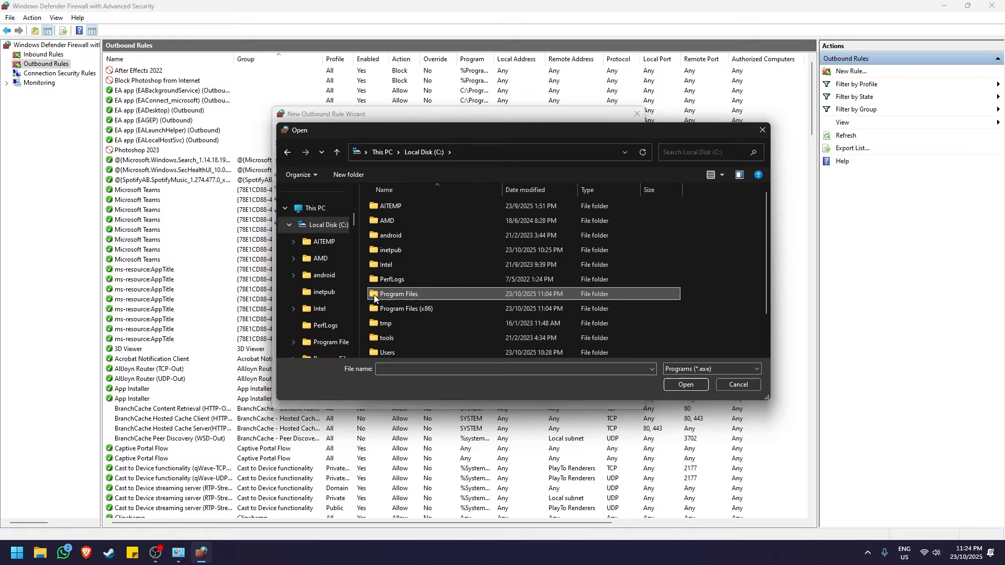
double_click(416, 293)
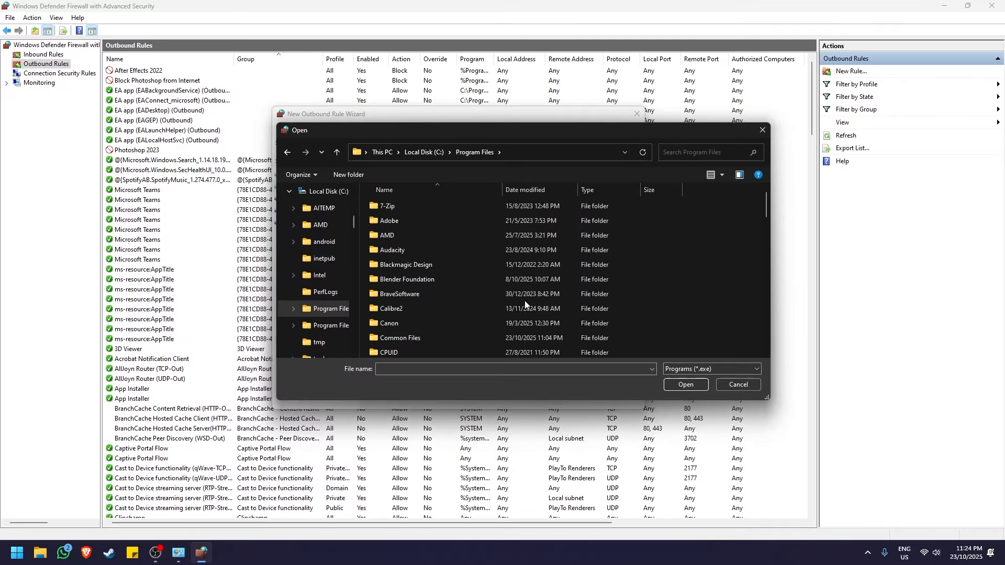
double_click(397, 221)
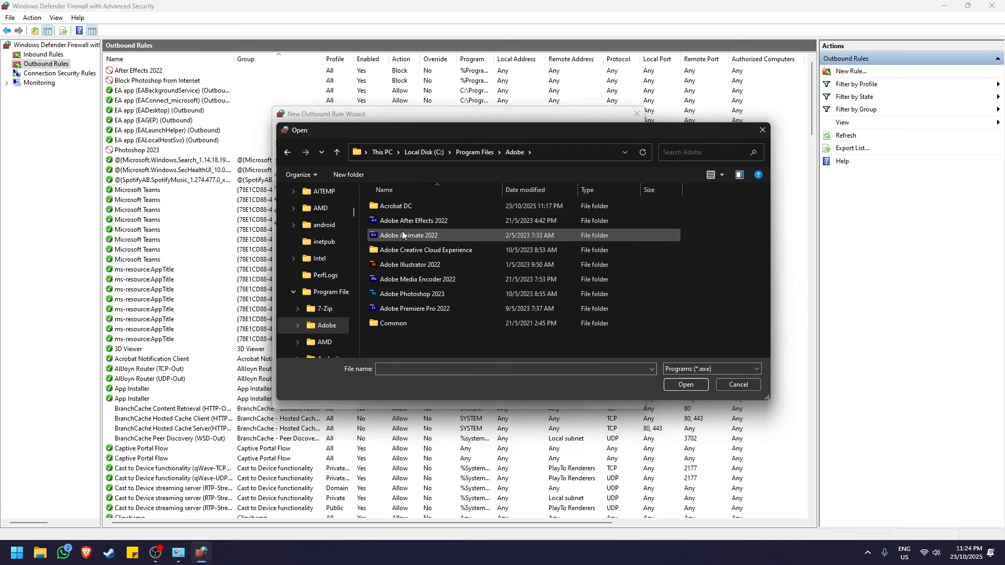
Choose Illustrator.exe from Adobe Illustrator 2022\Support Files\Contents\Windows as the rule's program
left_click(382, 265)
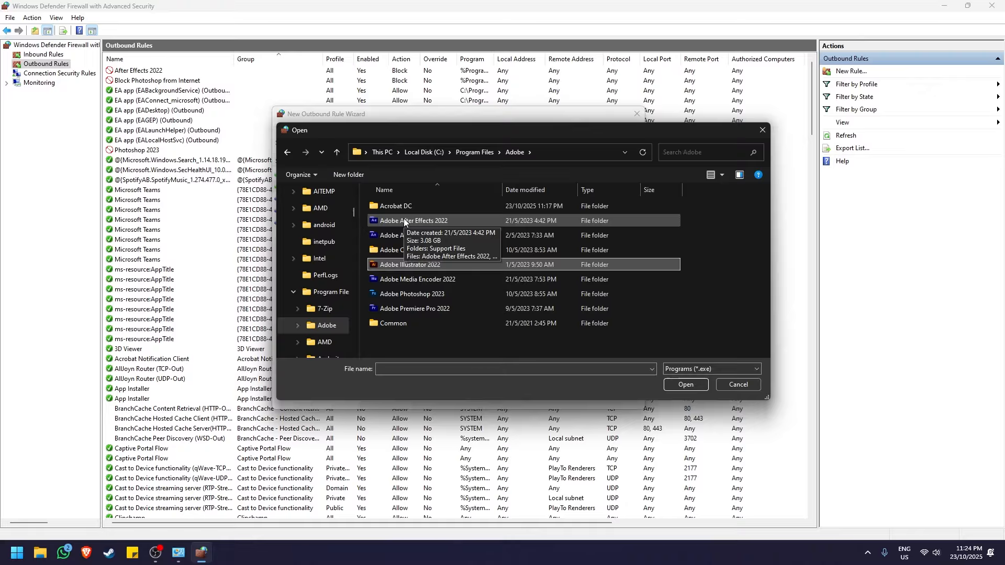
double_click(422, 265)
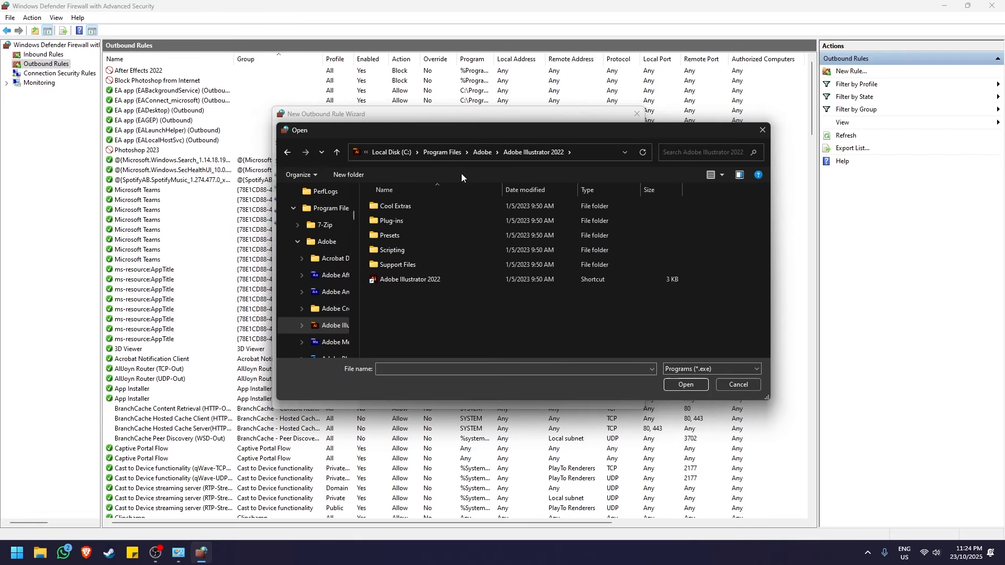
left_click(398, 281)
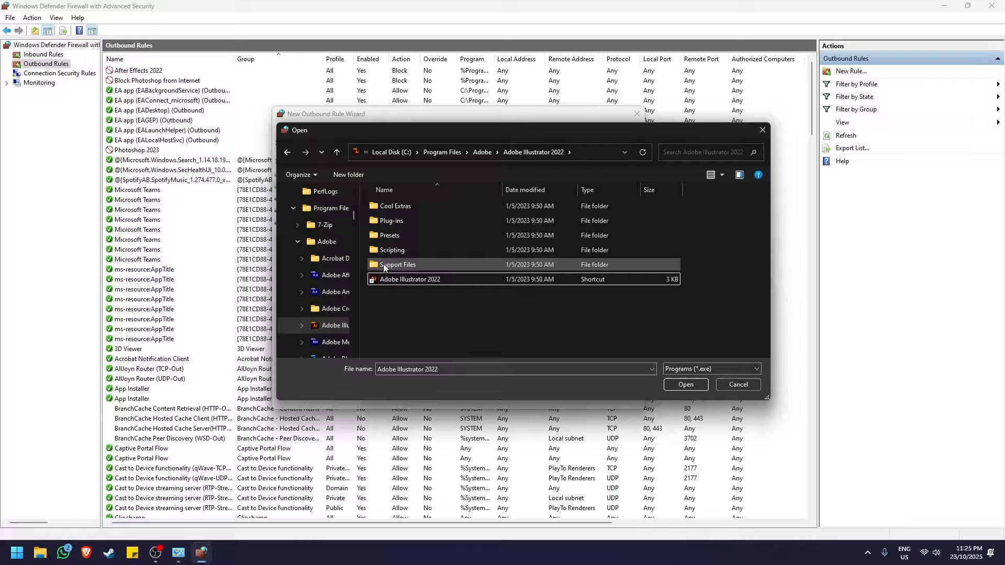
double_click(435, 265)
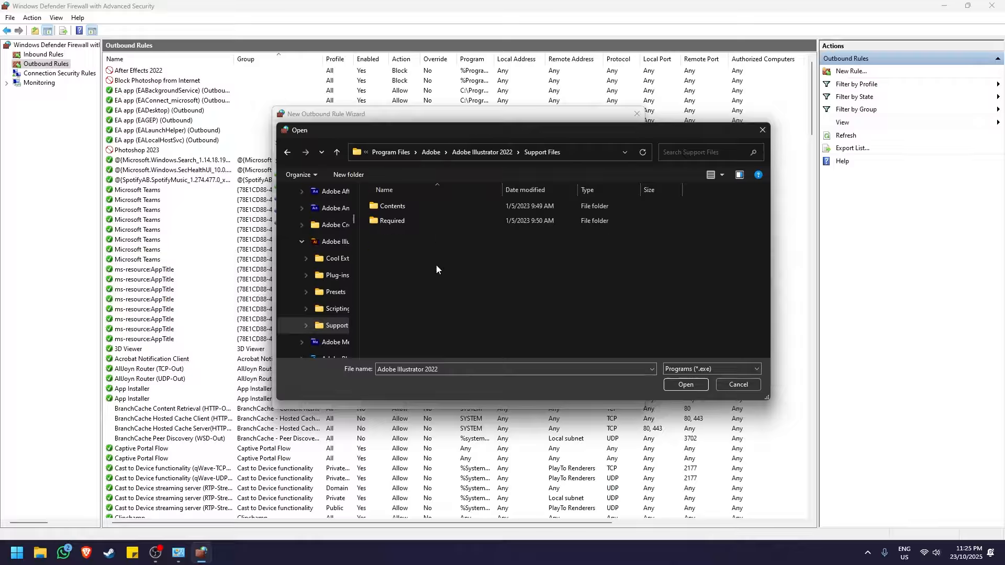
double_click(400, 206)
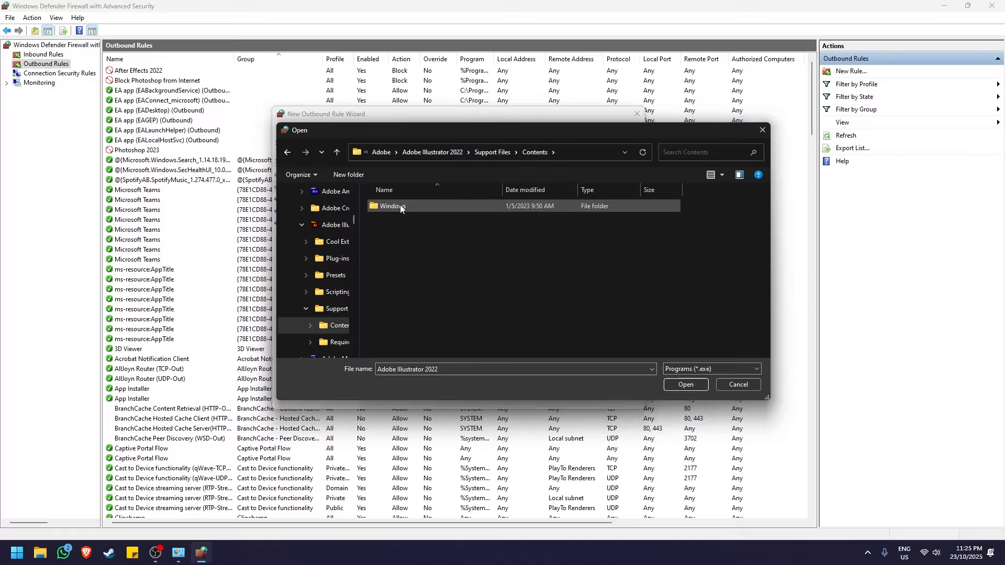
double_click(400, 205)
scroll(429, 247, "down", 2)
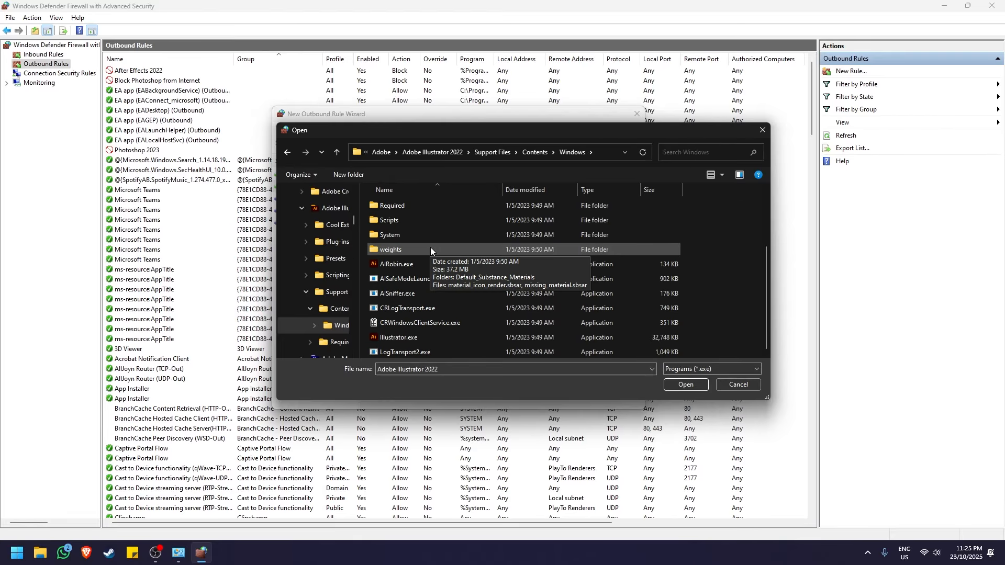
left_click(448, 336)
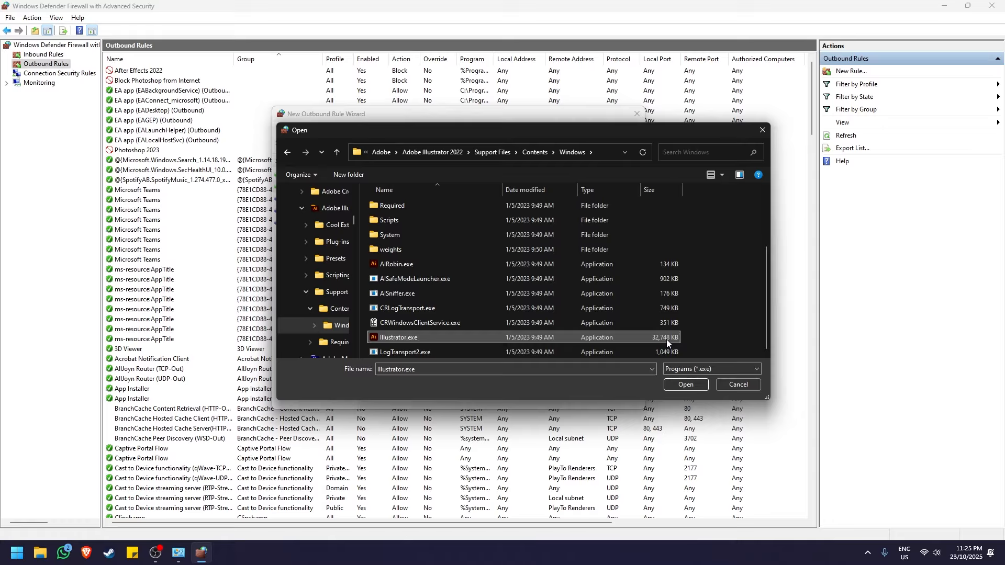
double_click(431, 338)
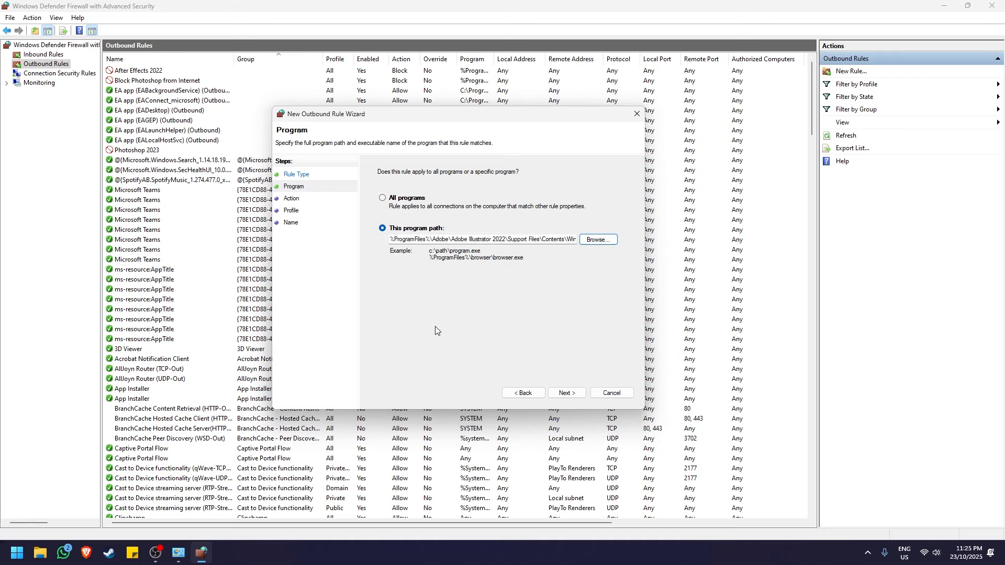
Set the rule to block the connection and apply it to the Domain, Private and Public profiles
left_click(566, 393)
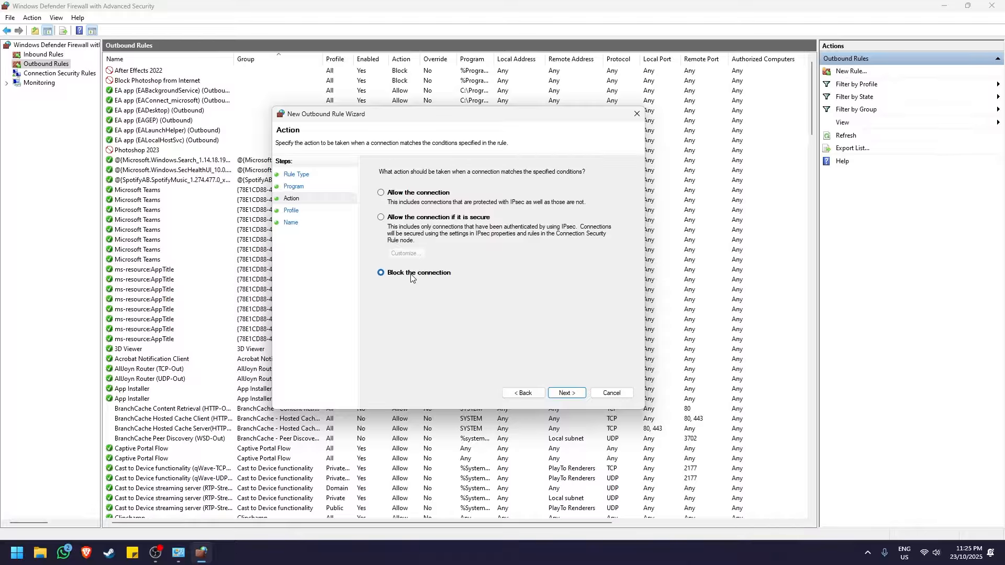
left_click(570, 392)
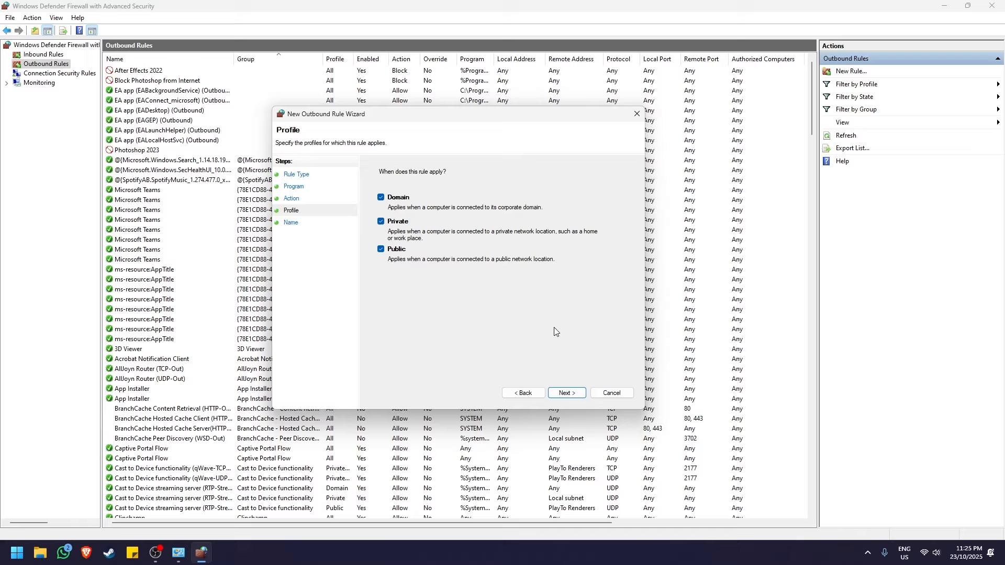
left_click(577, 392)
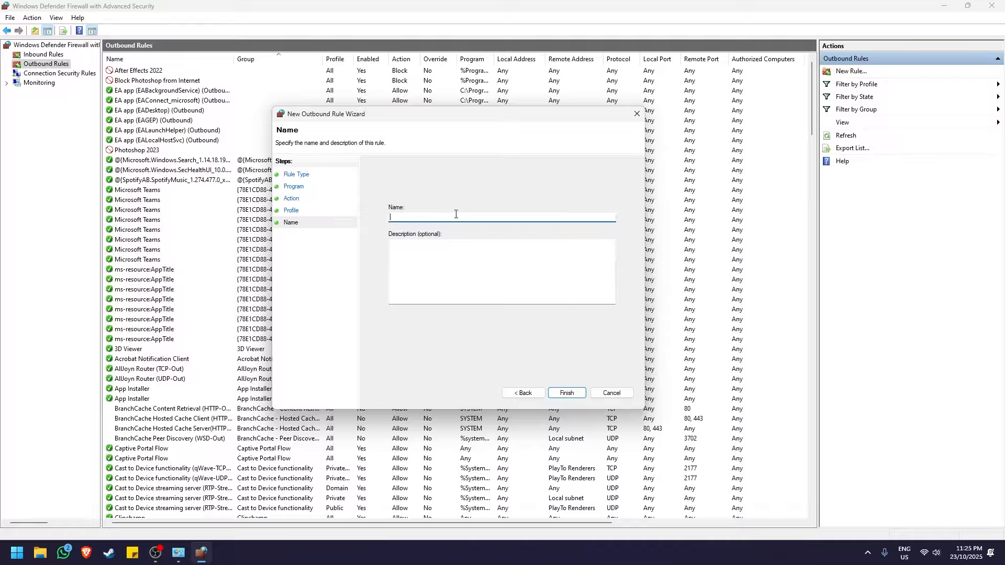
Name the rule Adobe Illustrator and finish creating it
type("Adobe")
type(" Illustrator")
type("Block Adobe")
type(" Illustrator from ")
type("Internet")
key("ctrl+a")
type("Adbe obe Illustrator")
left_click(566, 392)
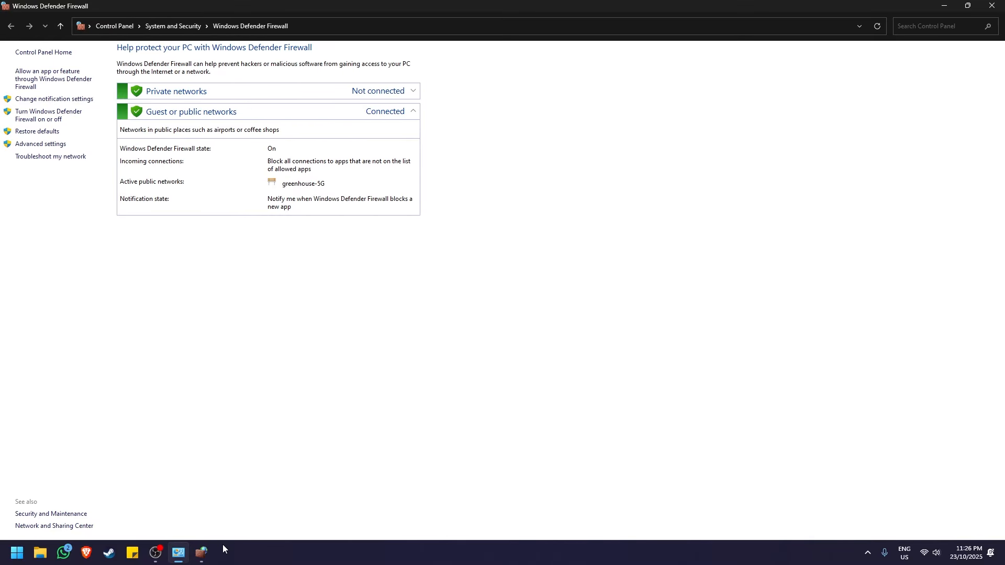
Return to the advanced firewall window and sort the outbound rules by Action to check the blocked programs
left_click(201, 553)
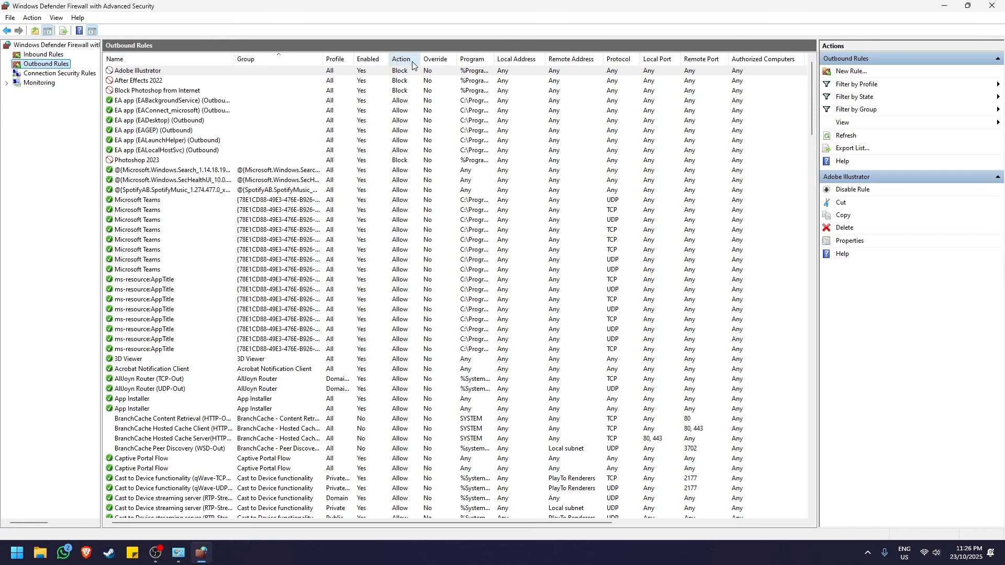
left_click(396, 60)
left_click(398, 59)
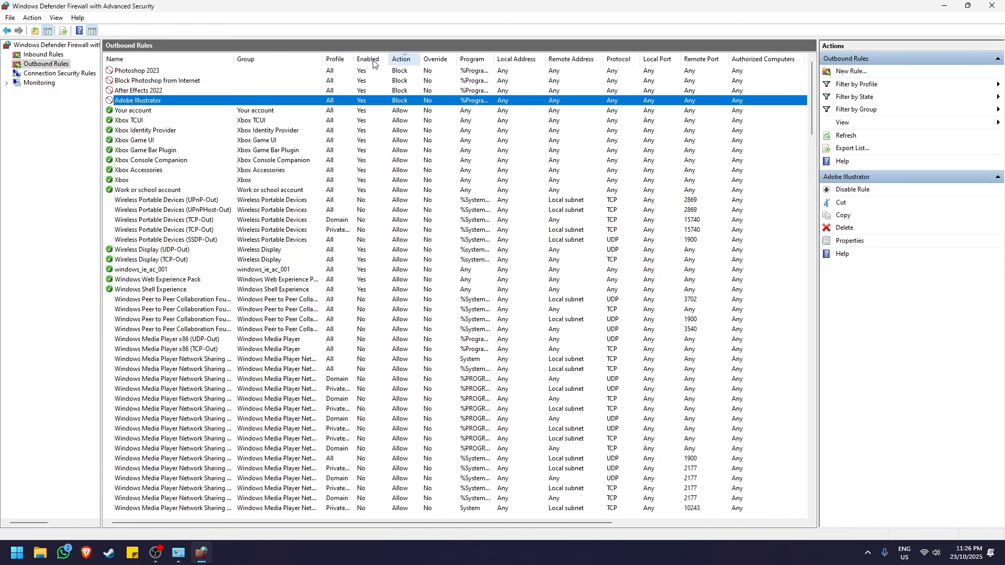